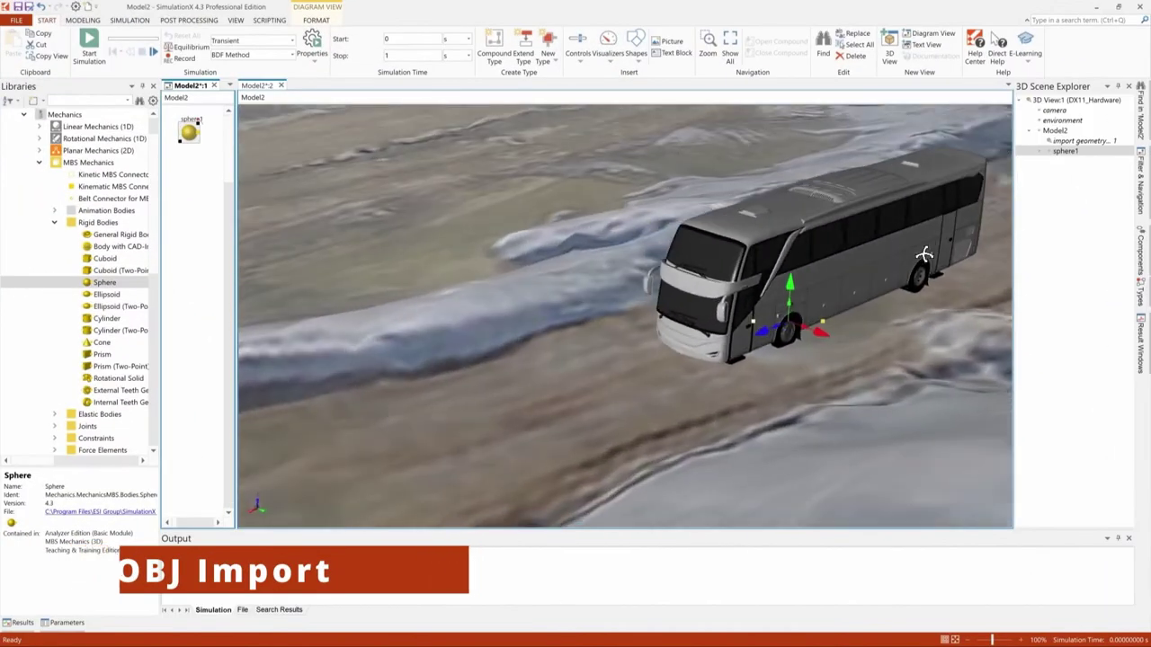
Orbit the 3D view around the bus standing on the imported terrain.
drag(672, 462, 701, 464)
drag(830, 433, 894, 292)
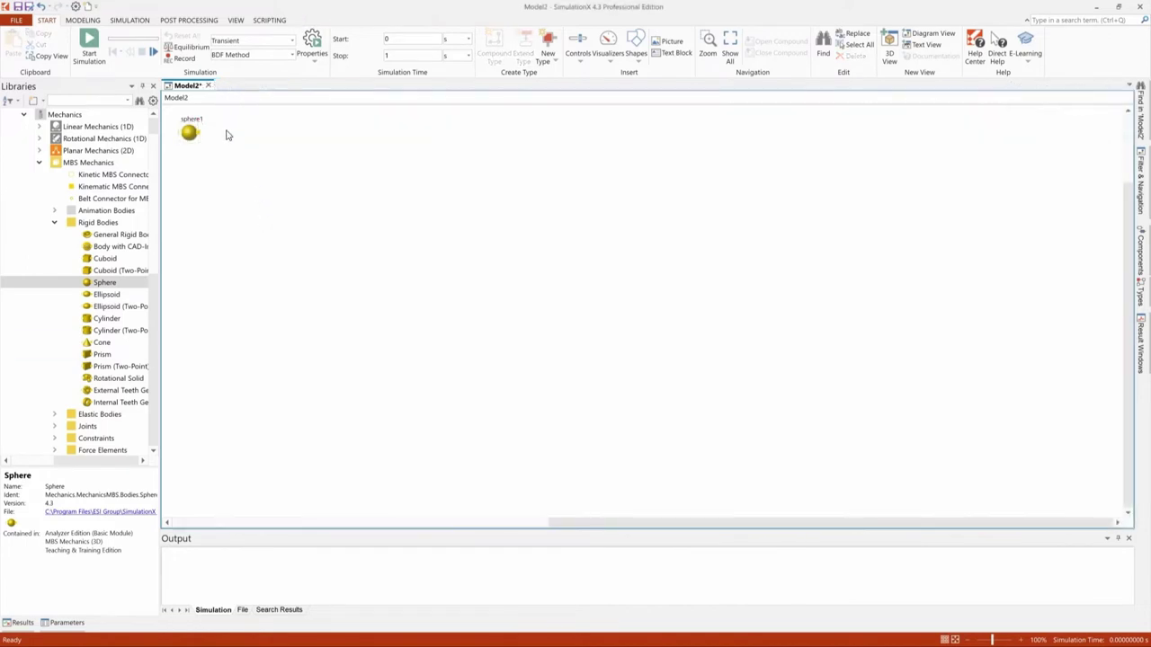
Open a new Model2 3D view in a vertical tab group, widened beside the diagram.
right_click(188, 88)
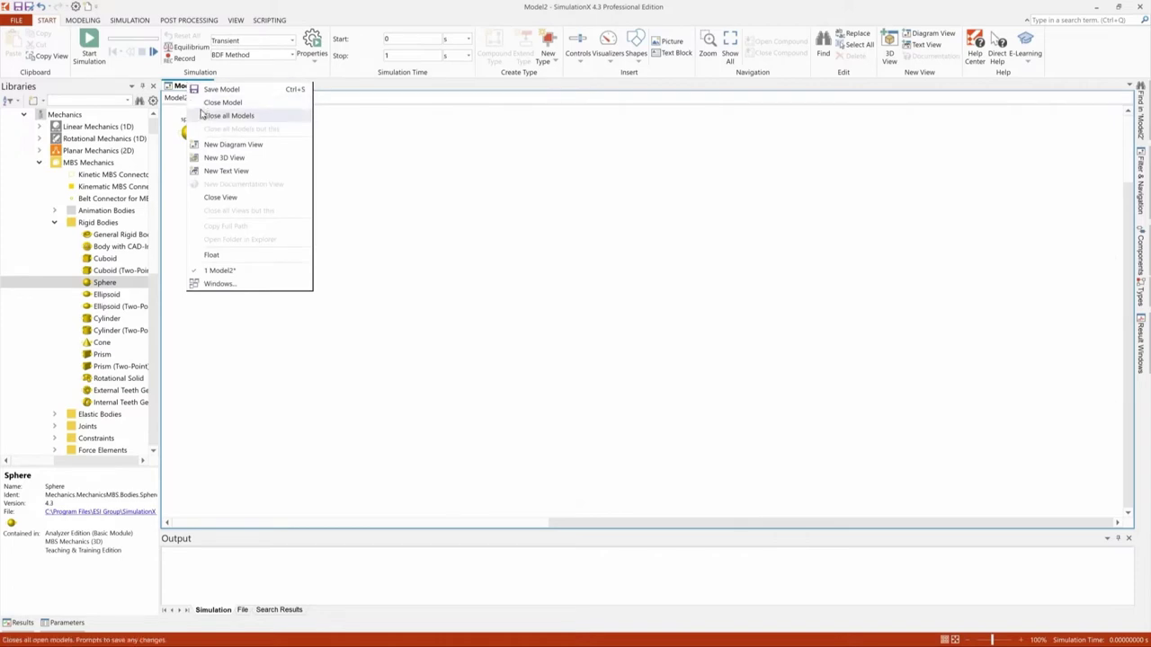
click(216, 158)
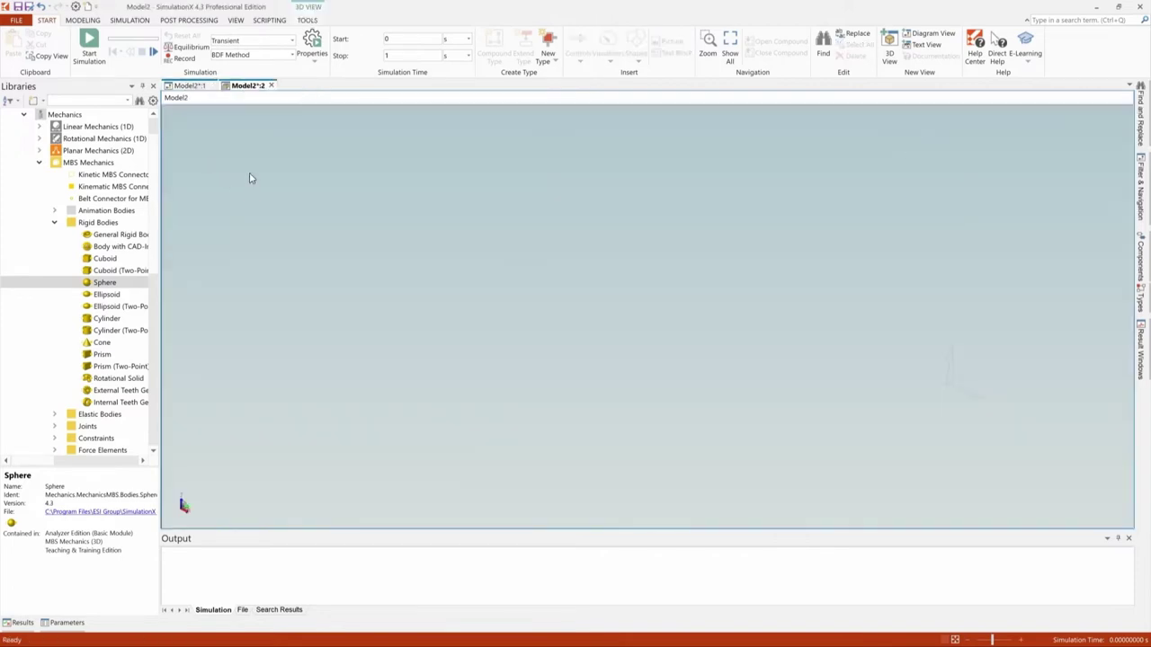
right_click(252, 90)
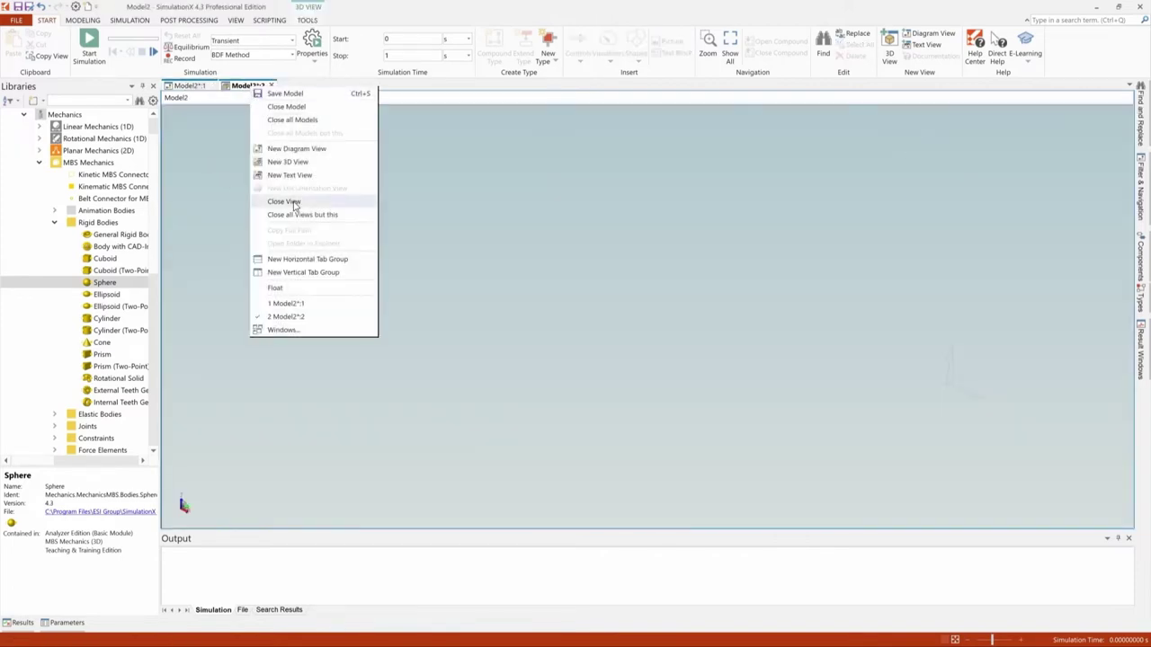
click(315, 274)
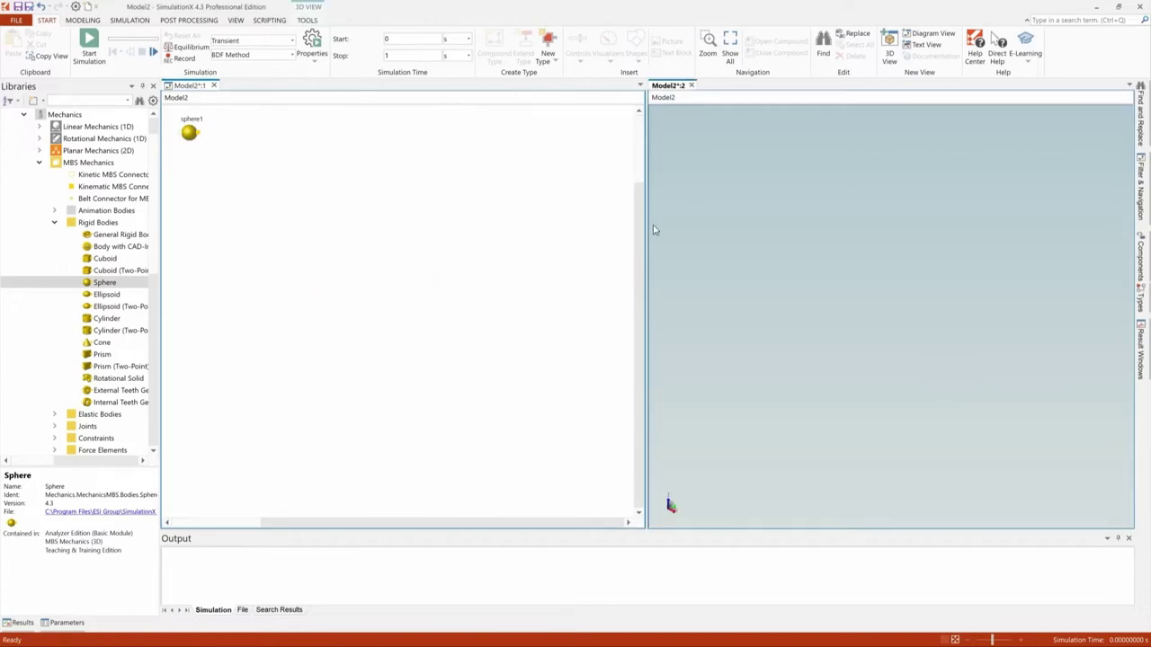
drag(246, 213, 245, 214)
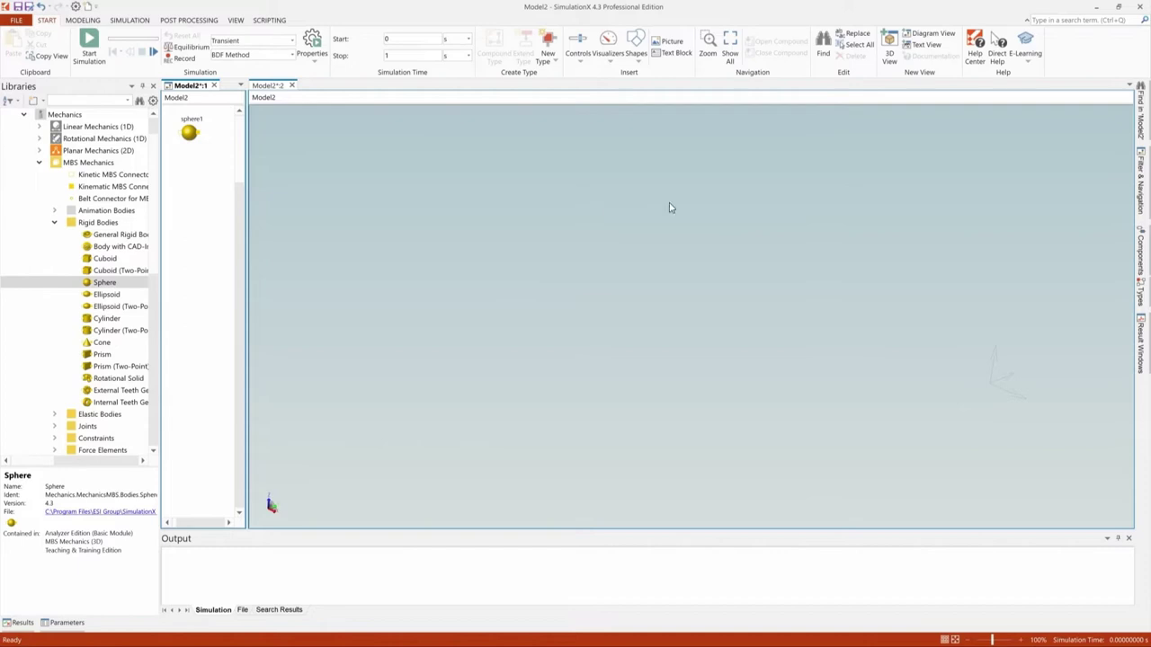
click(491, 198)
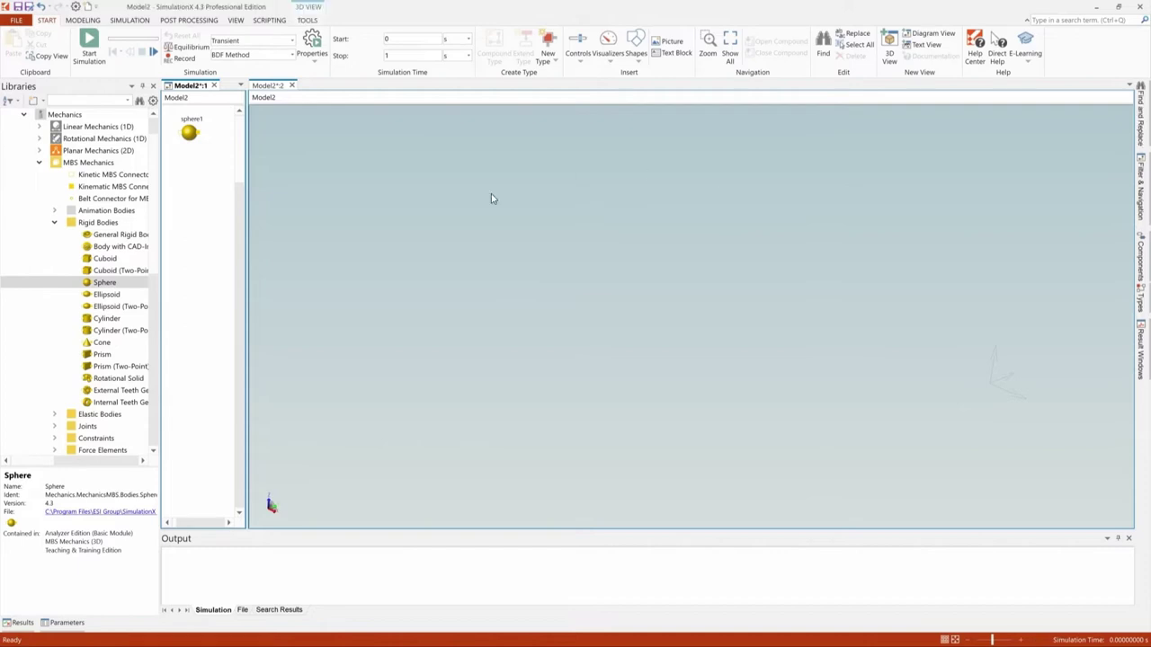
click(307, 21)
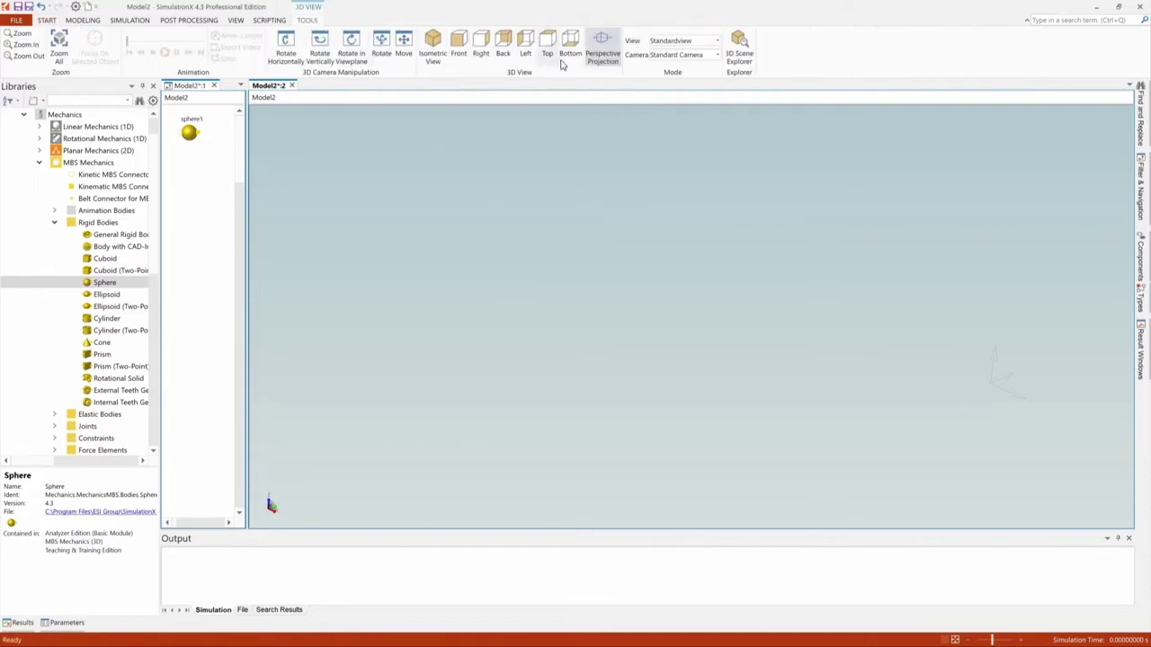
Import Open Pit.obj as geometry under Model2 in the 3D Scene Explorer.
click(740, 43)
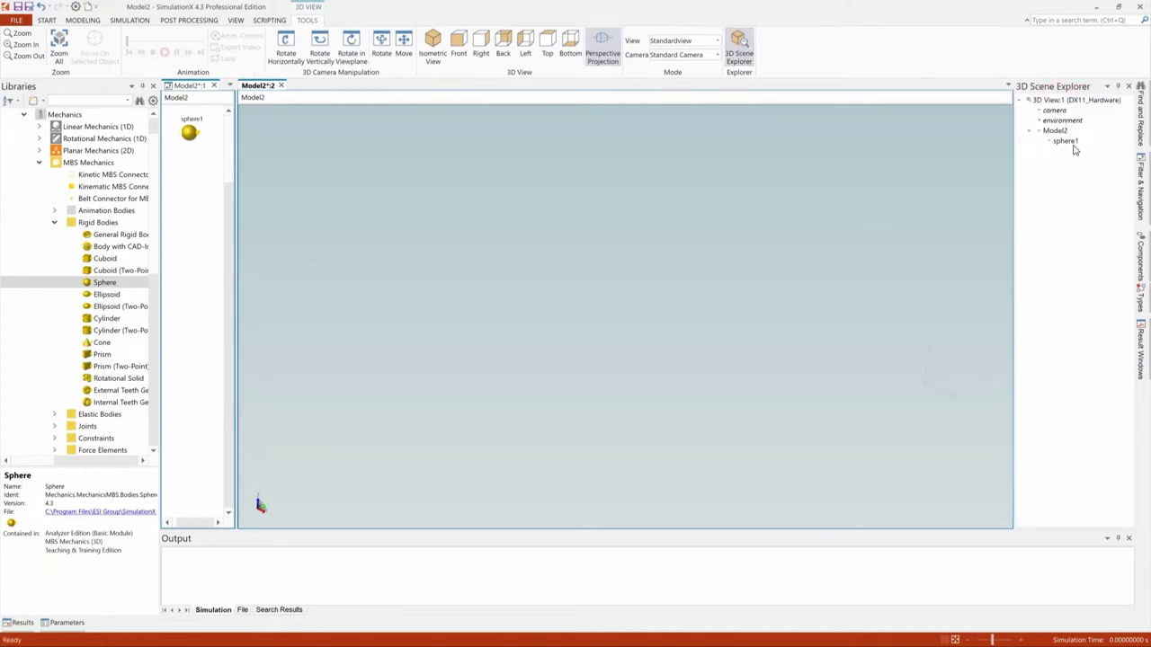
right_click(1064, 131)
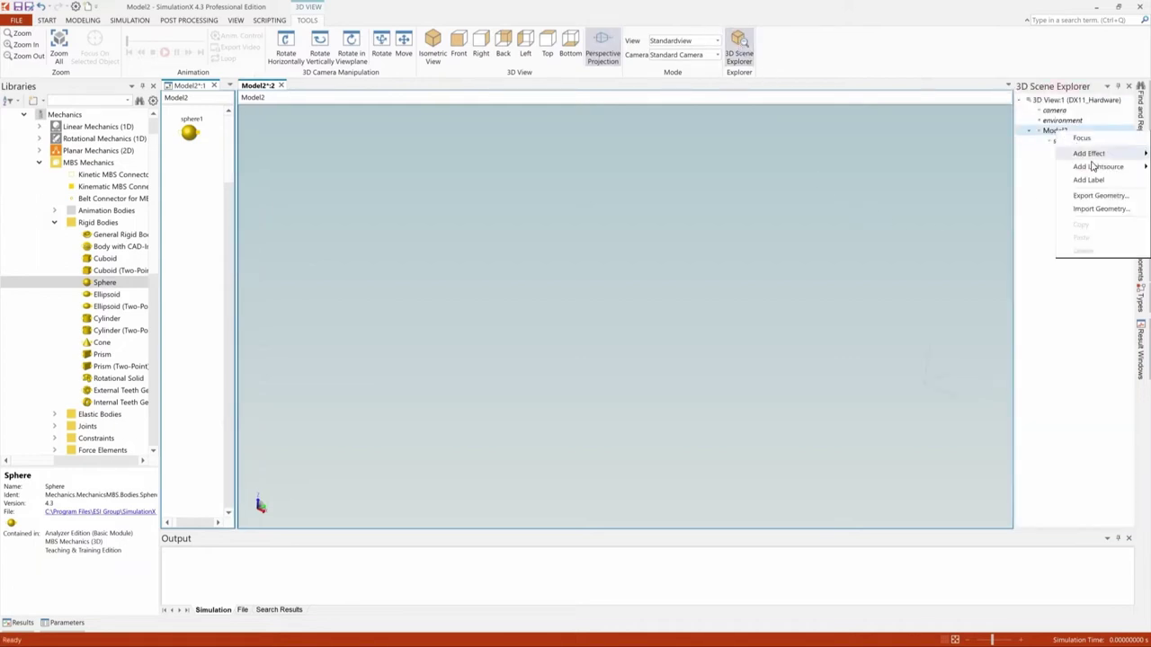
click(1093, 209)
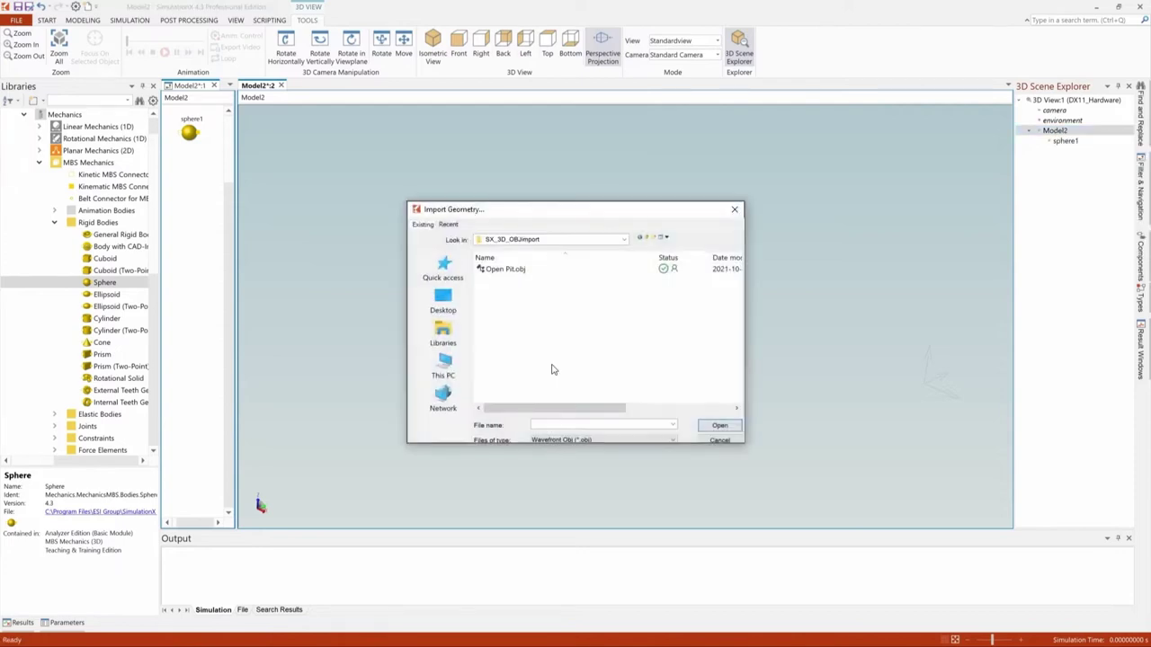
click(514, 274)
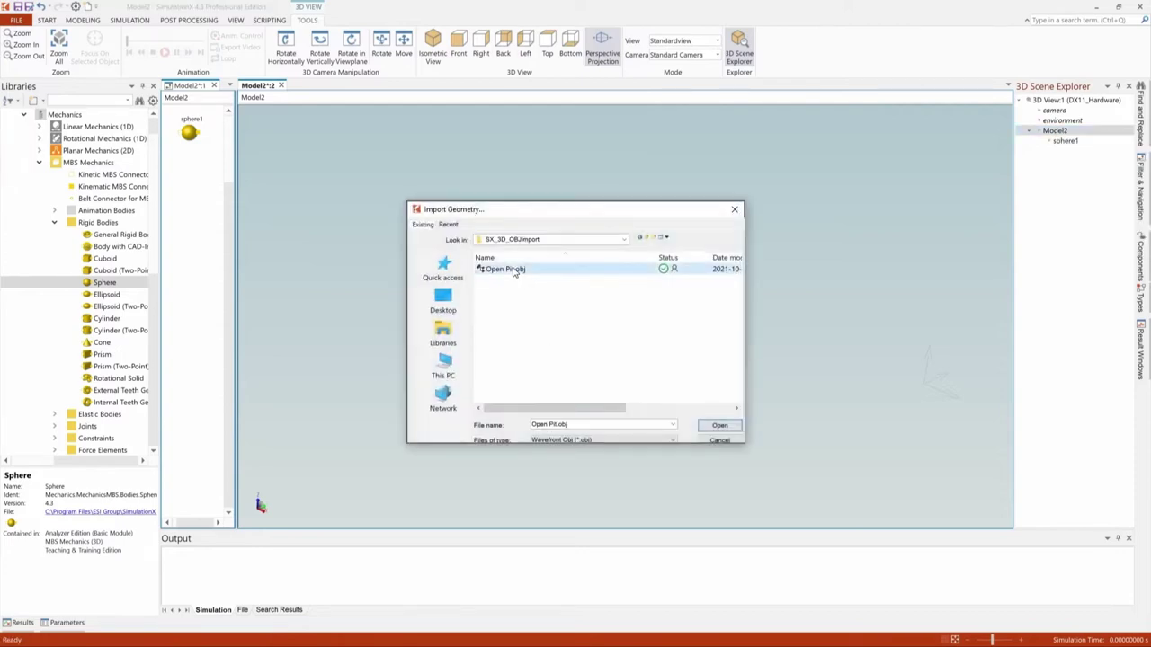
click(728, 429)
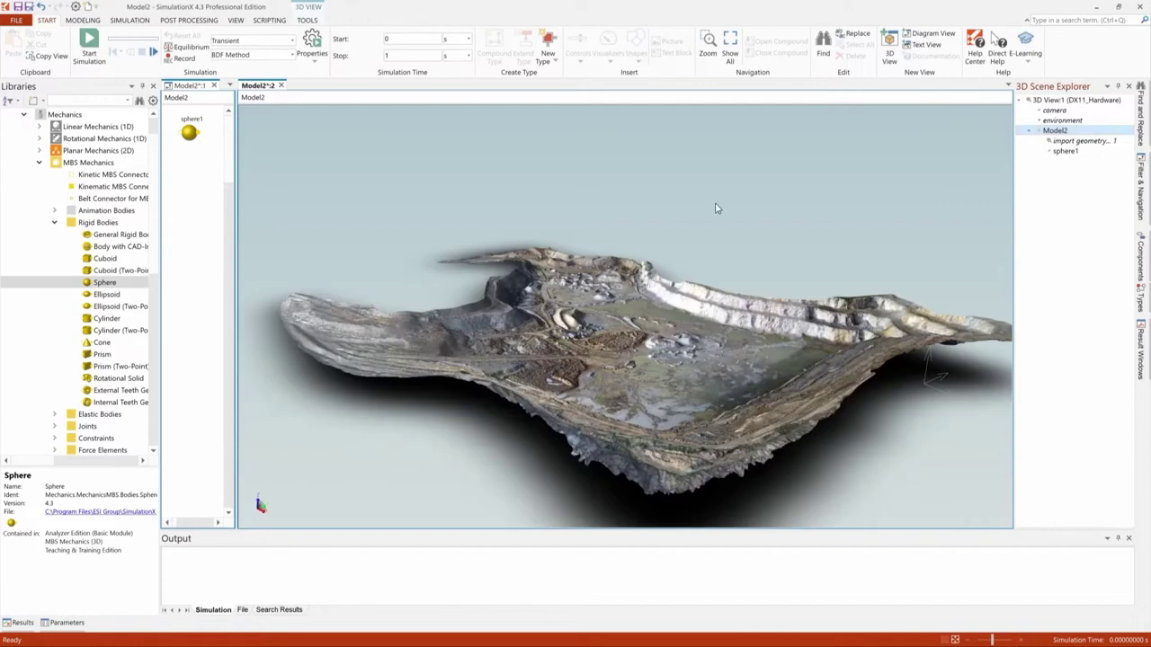
Zoom all, then rotate and zoom to a close oblique view of the terraced pit walls.
click(309, 21)
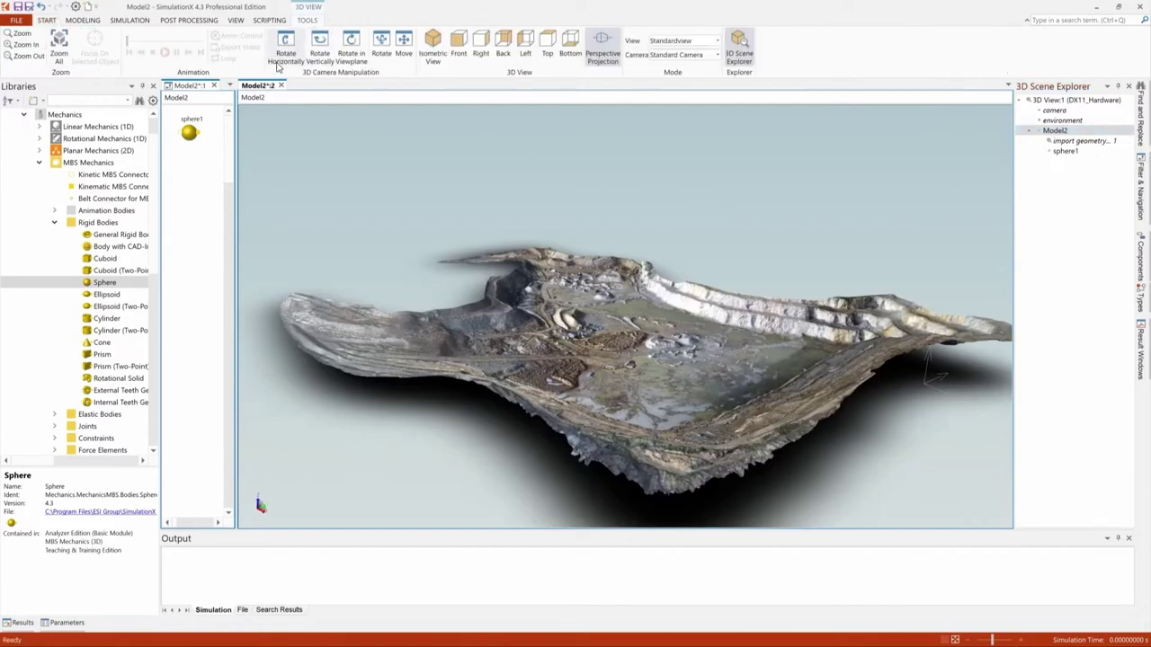
click(59, 44)
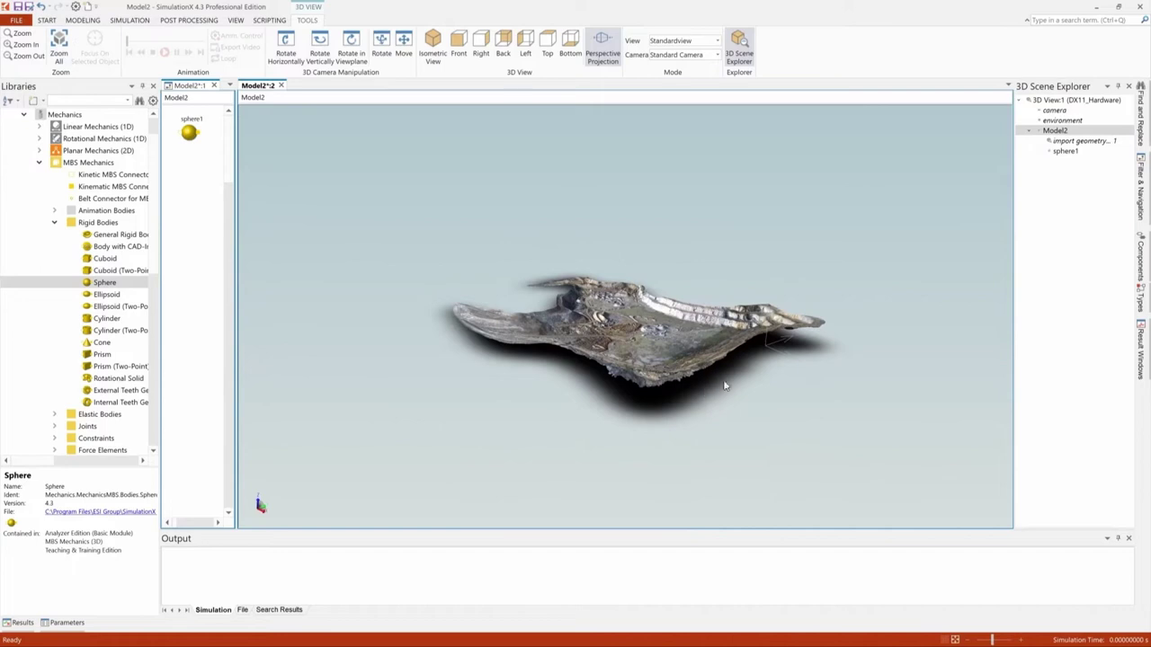
drag(738, 382, 912, 370)
scroll(690, 338, up, 5)
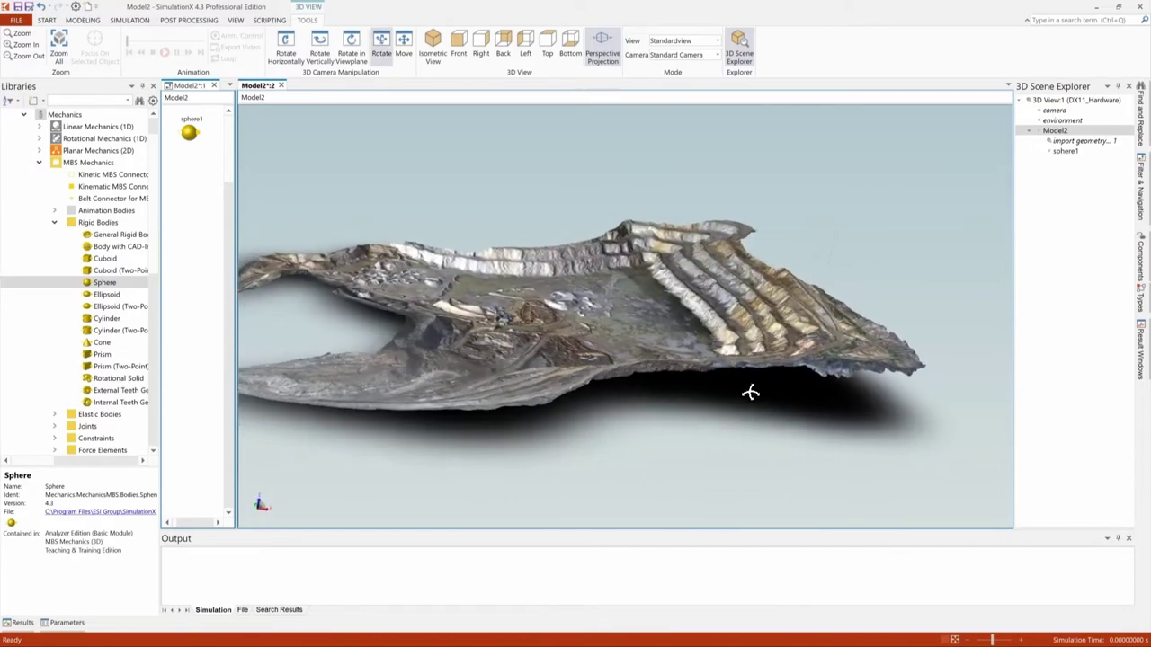
drag(750, 392, 886, 382)
scroll(719, 351, up, 3)
drag(720, 351, 873, 351)
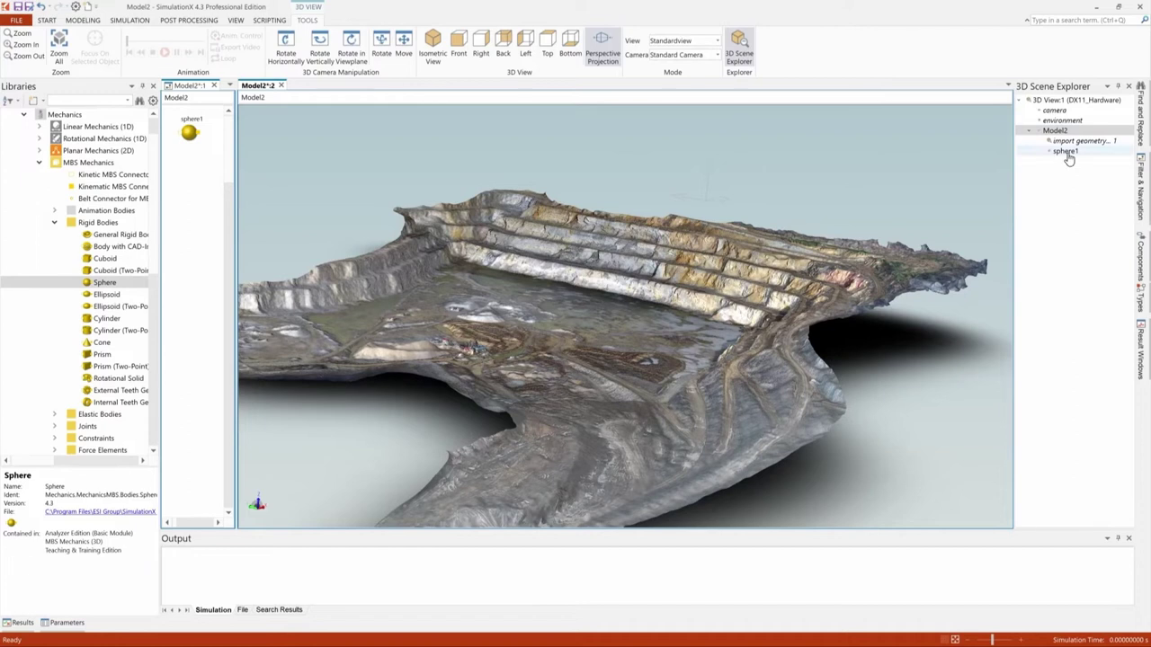
Import BUS JETSET.obj as sphere1's geometry and zoom in on the bus on the pit road.
click(189, 135)
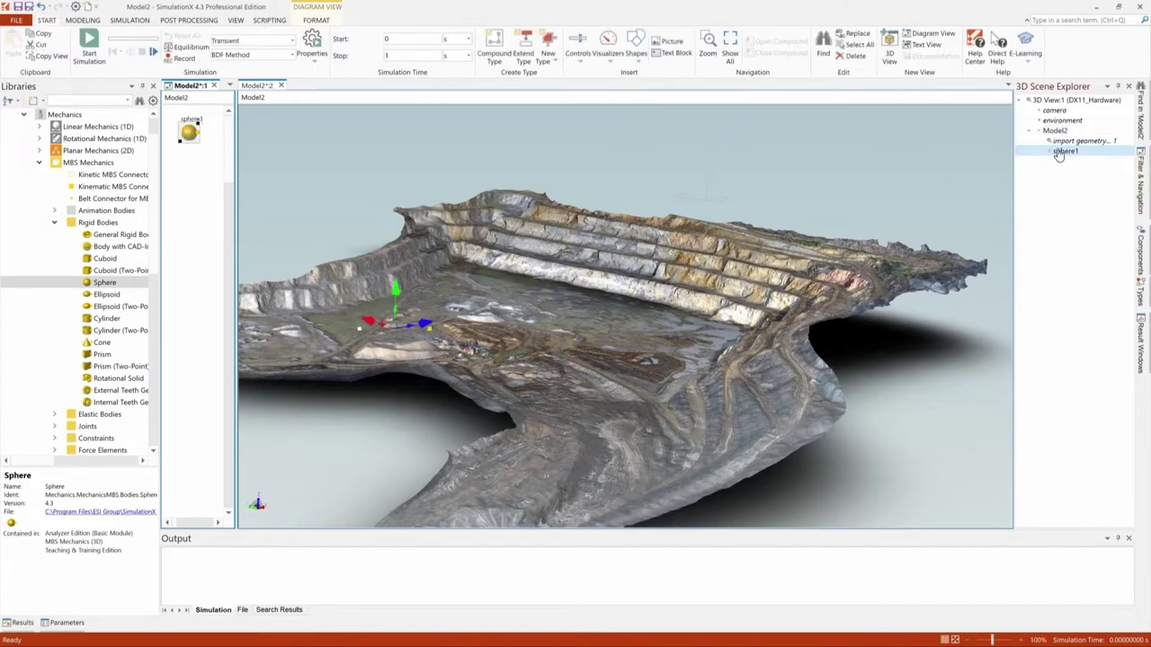
right_click(1063, 154)
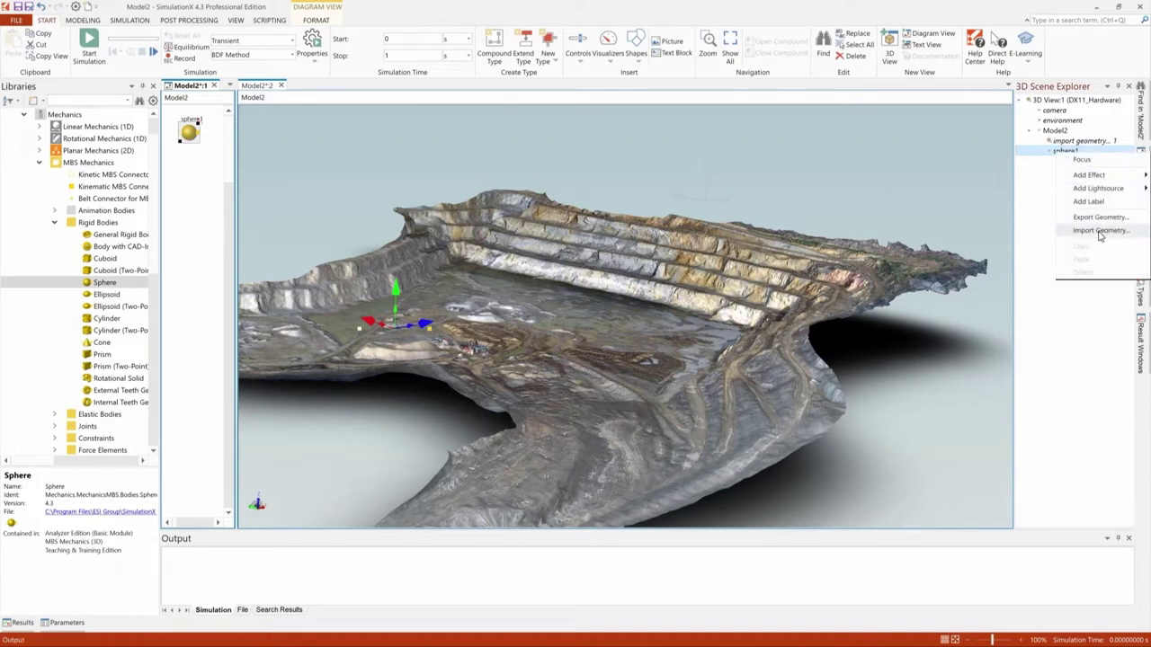
click(1099, 232)
click(510, 270)
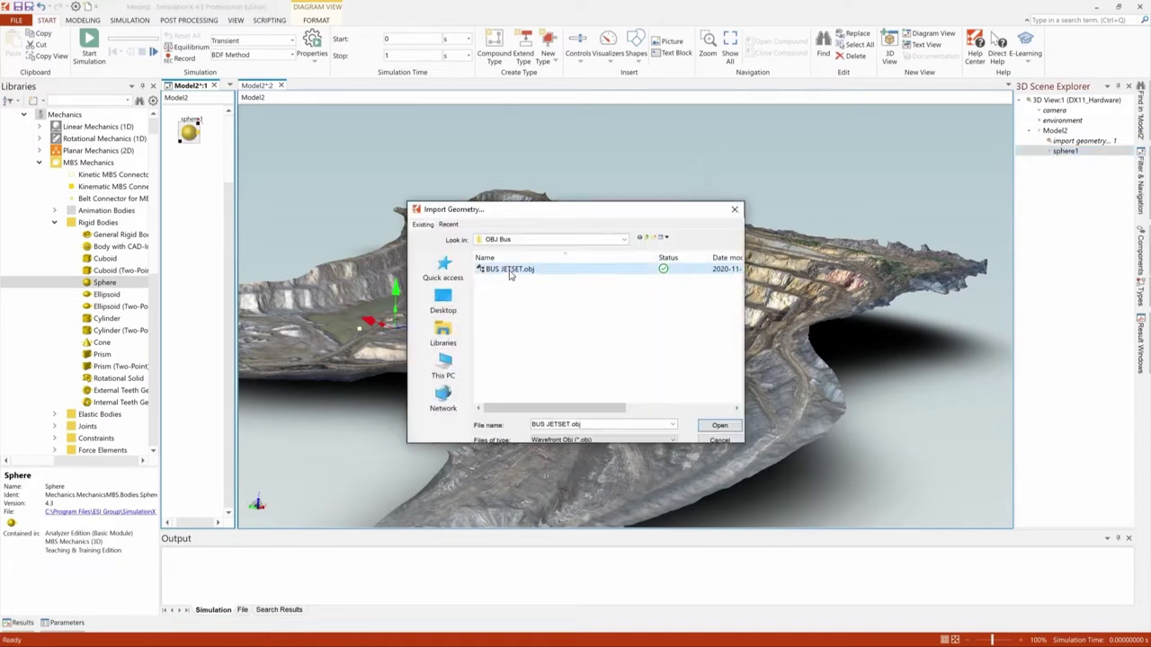
click(718, 426)
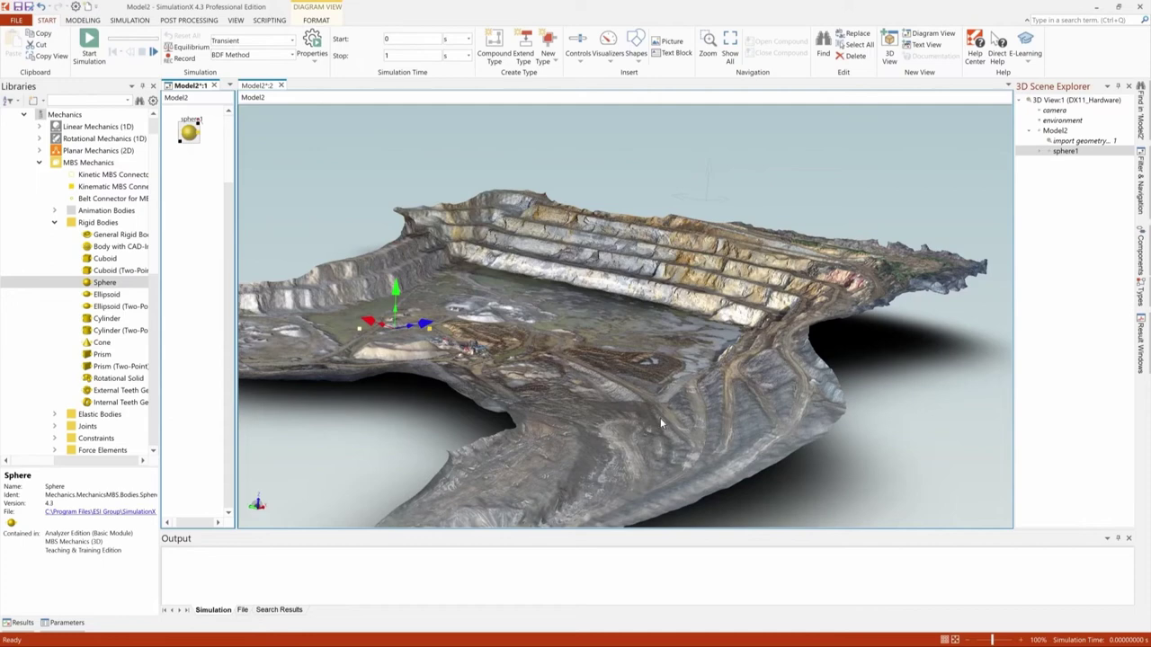
drag(541, 389, 580, 342)
scroll(708, 282, up, 10)
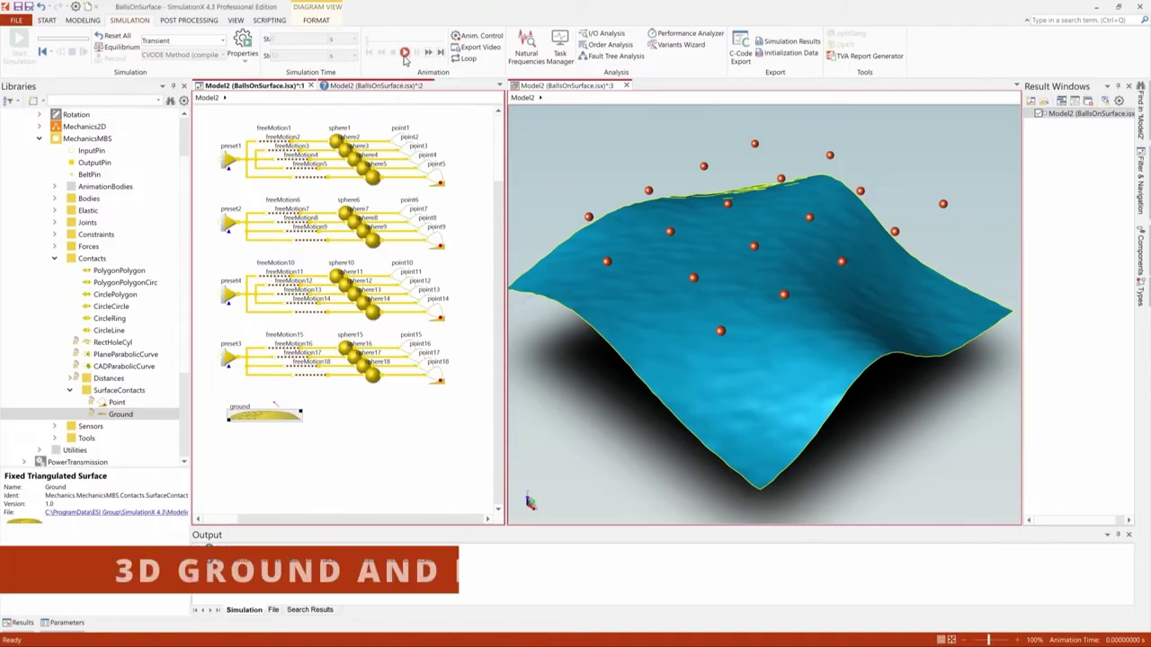
Start the BallsOnSurface simulation, then select point18 and the ground surface in the diagram.
click(405, 53)
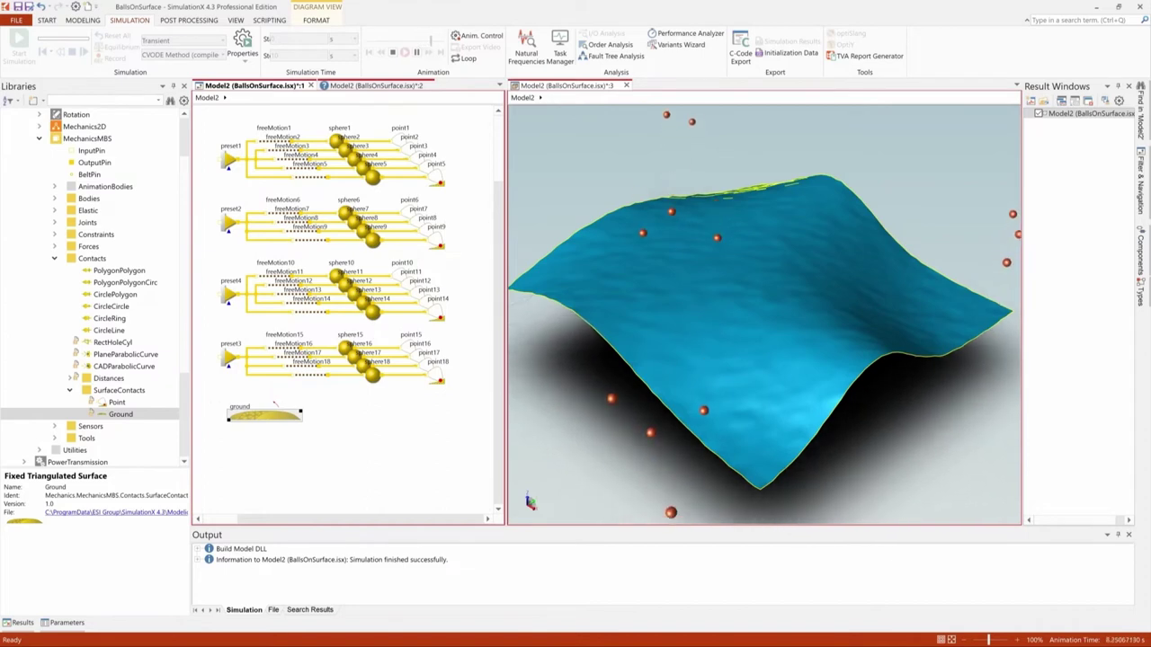
click(399, 417)
click(438, 373)
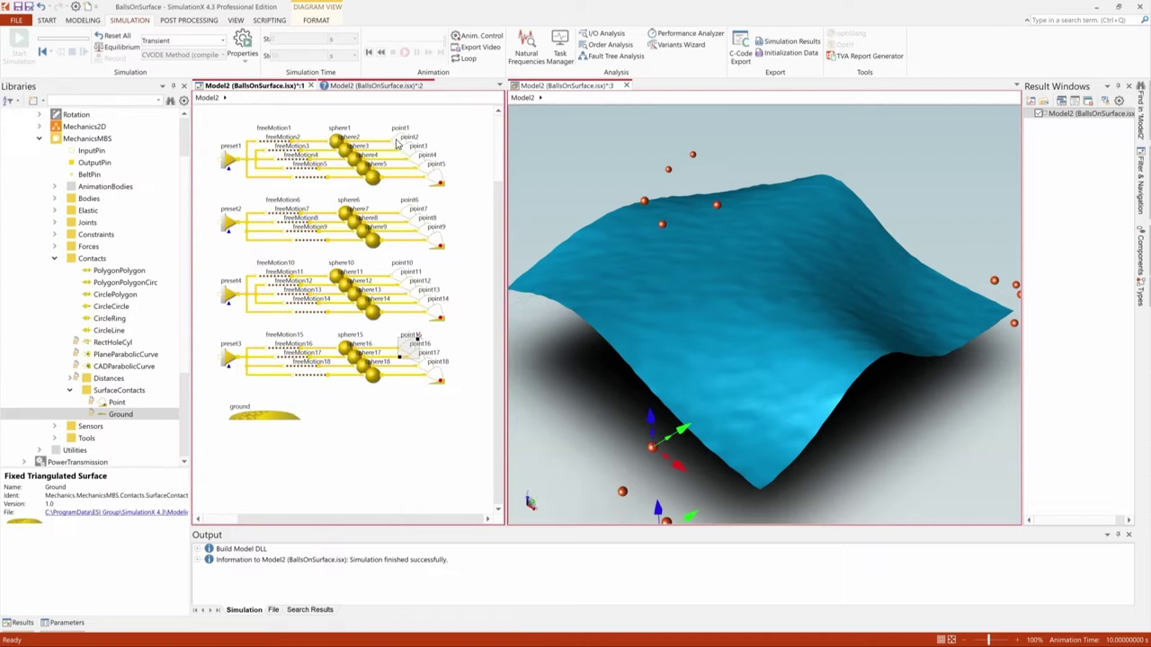
click(284, 415)
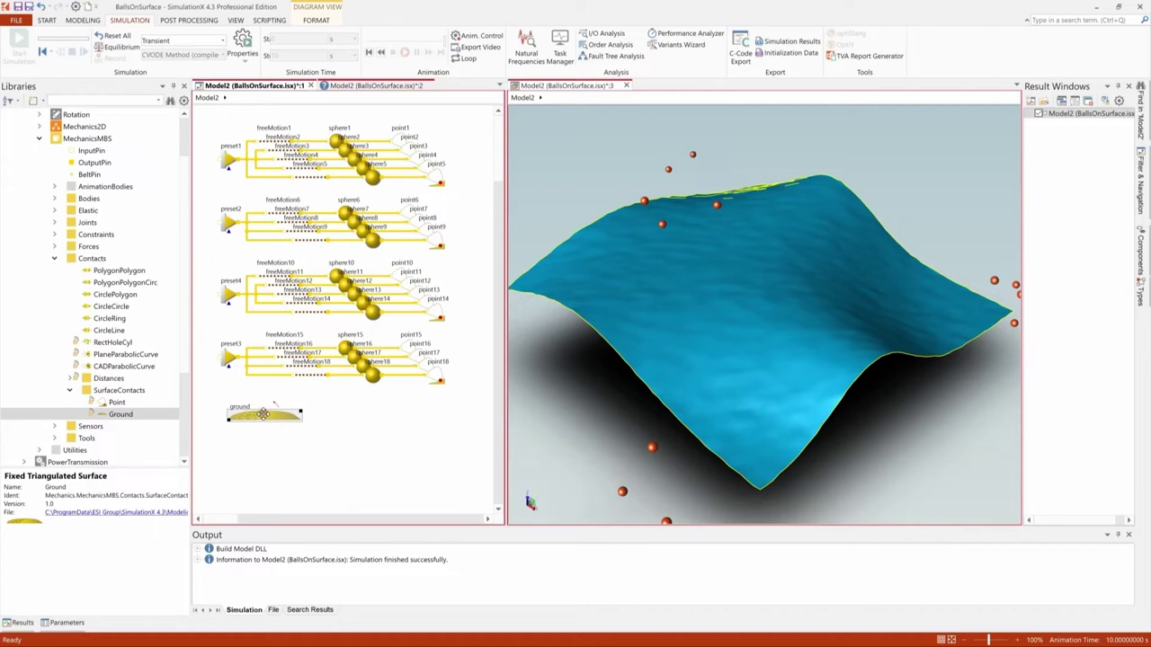
Check point18's Contact Parameters in its Properties dialog, then close it.
click(428, 396)
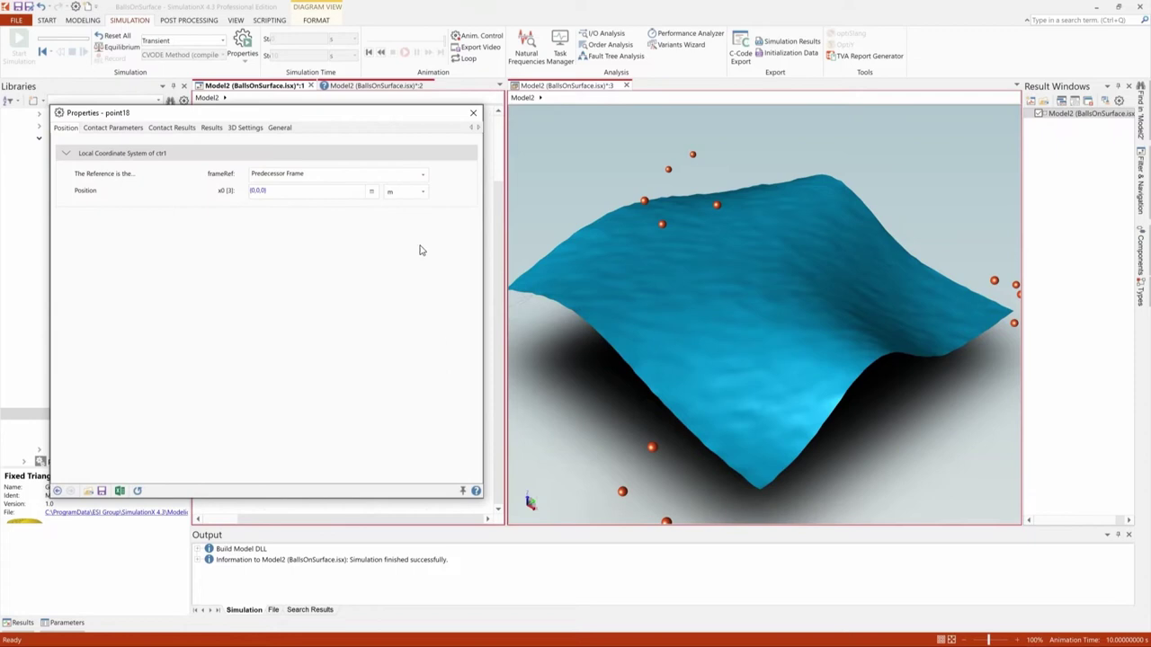
drag(340, 115, 809, 164)
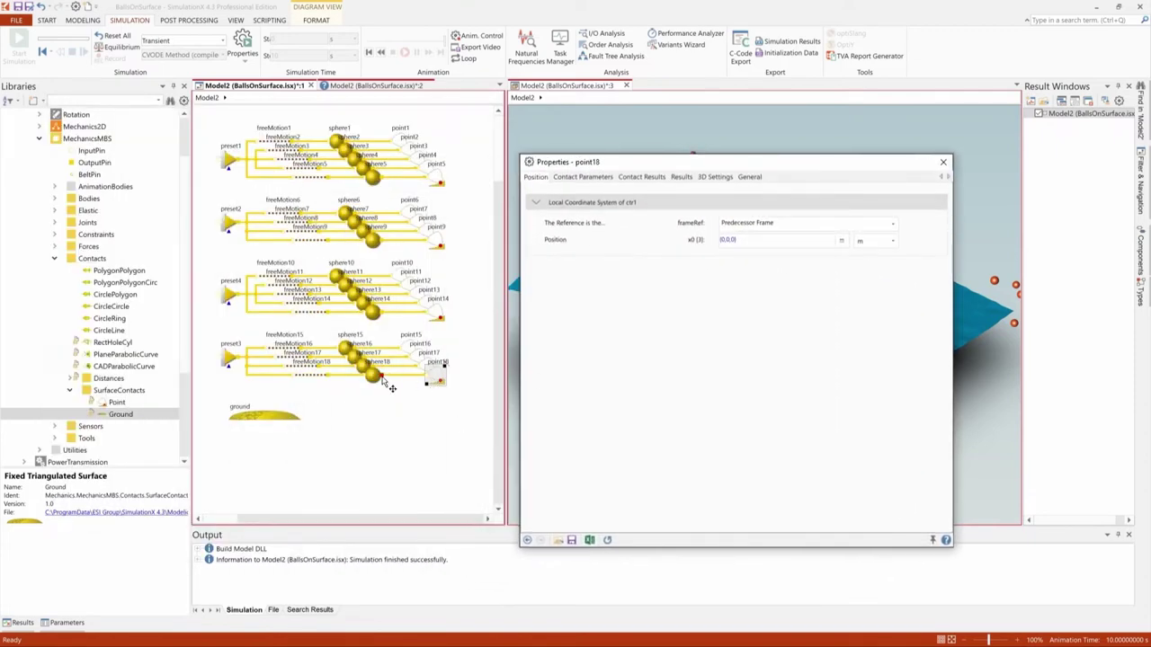
drag(648, 169, 608, 201)
click(558, 213)
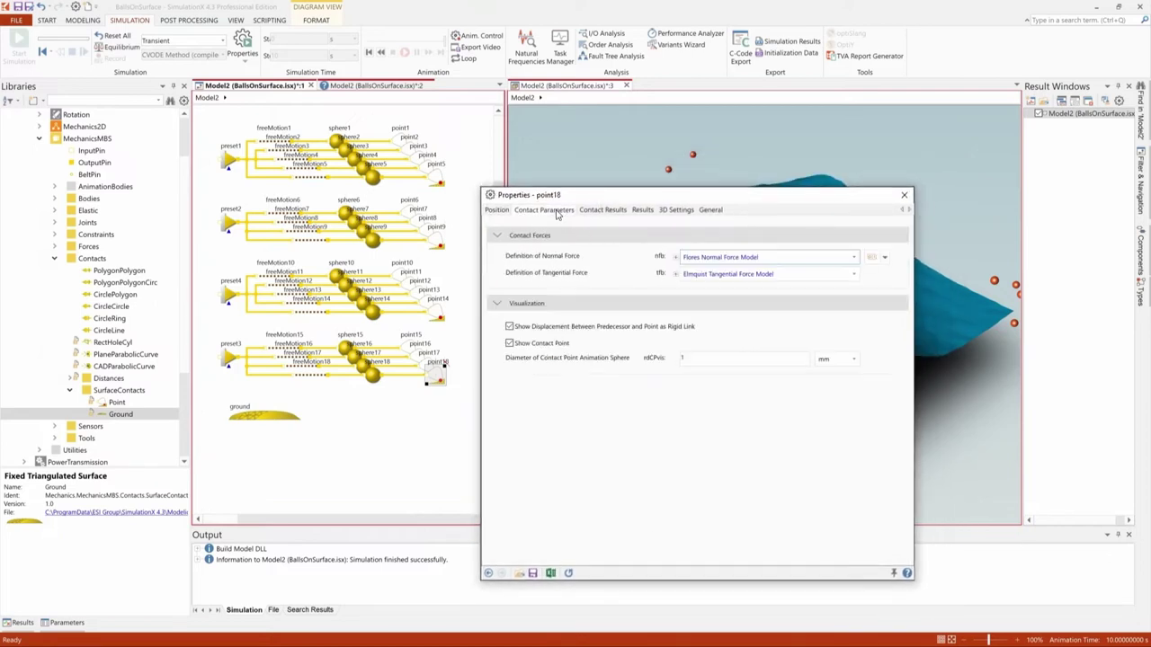
click(263, 414)
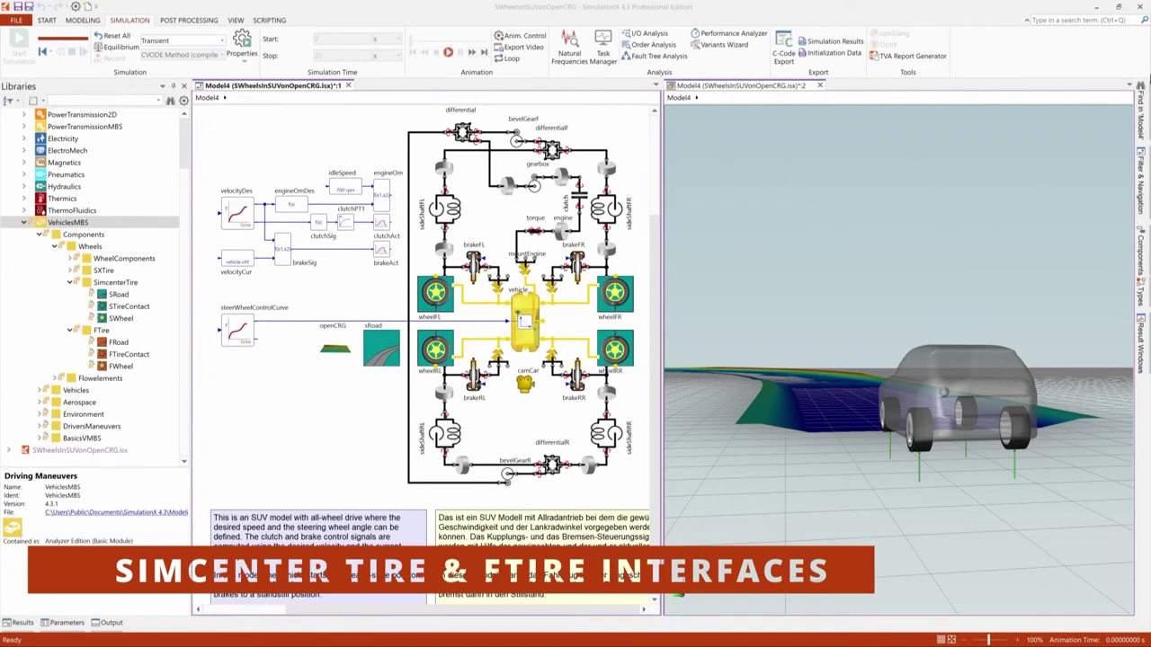
Play the SUV on OpenCRG road animation.
click(448, 51)
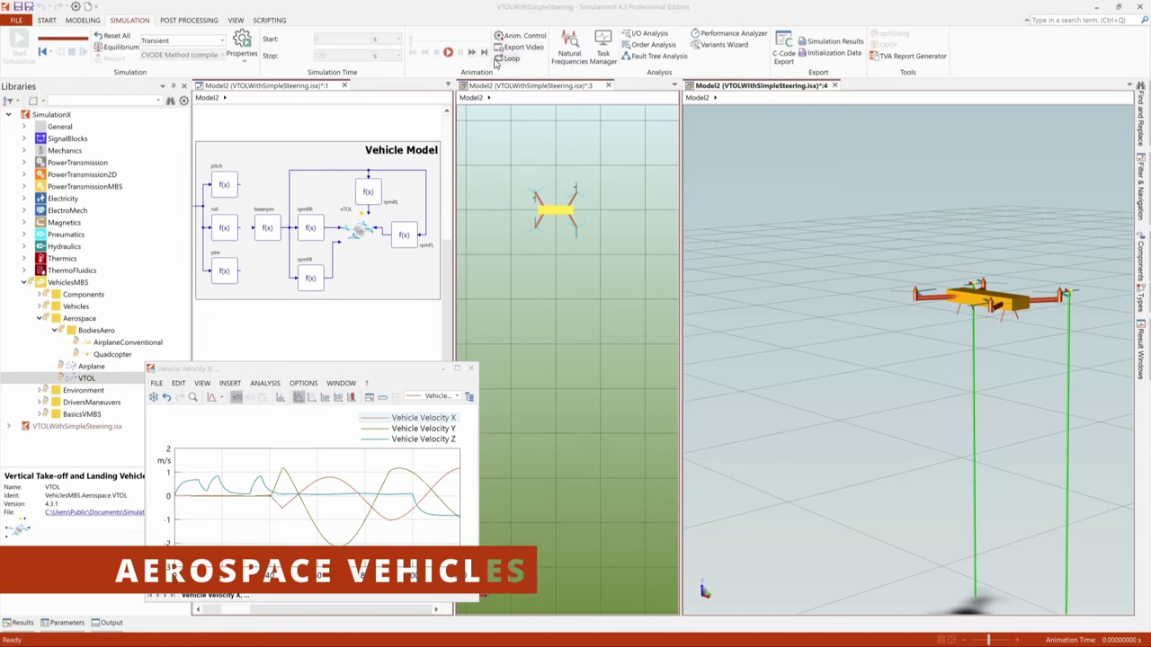
Play the VTOLWithSimpleSteering animation.
click(450, 52)
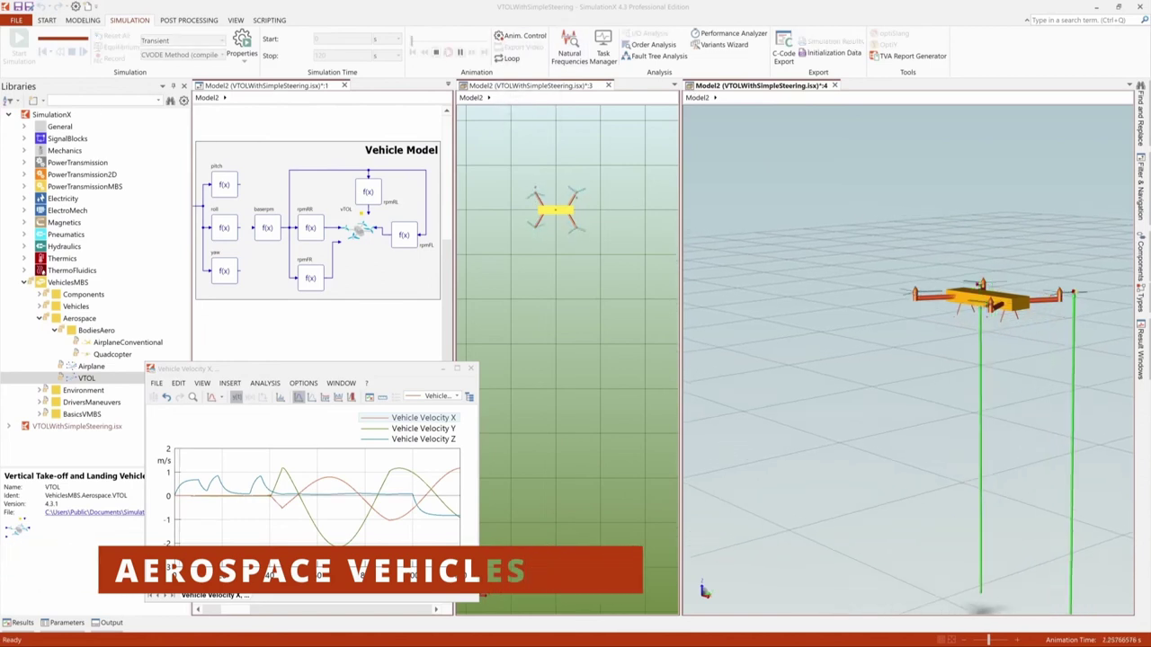